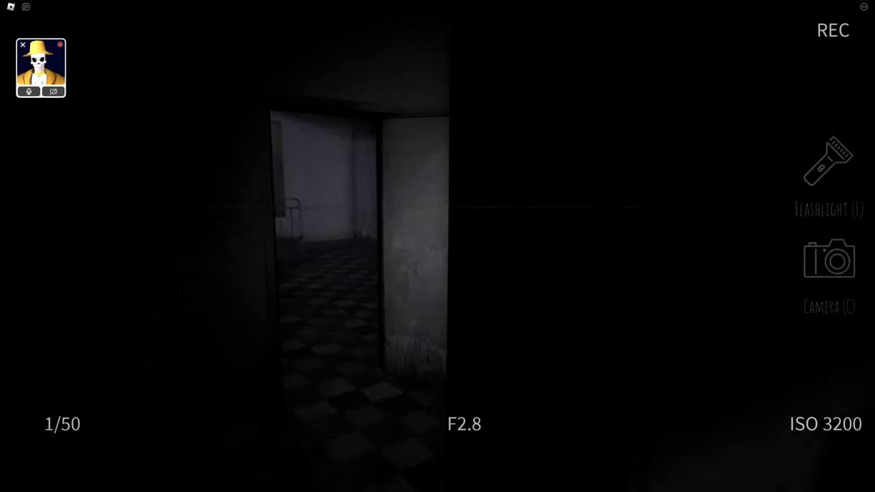
Switch on the flashlight to light the dark corridor while the Dollhouse heist loads
key(f)
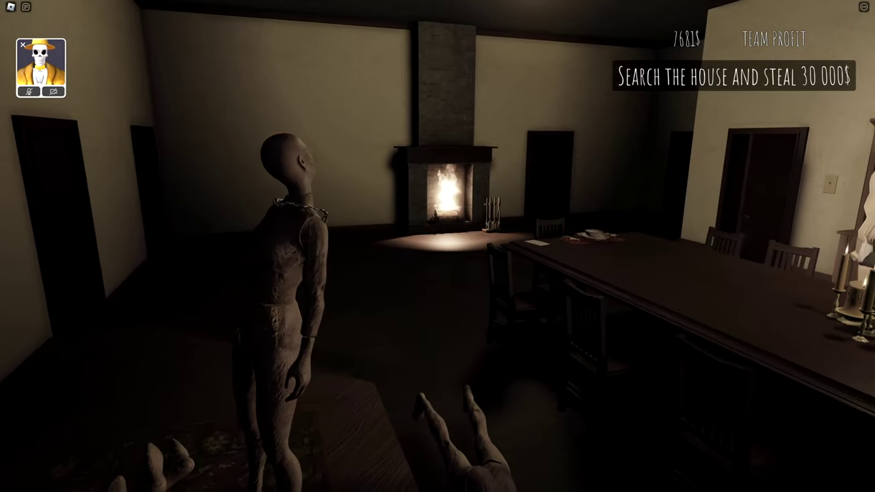
Steal the doll's chain necklace, raising profit to 13244$, and head through the doors
key(e)
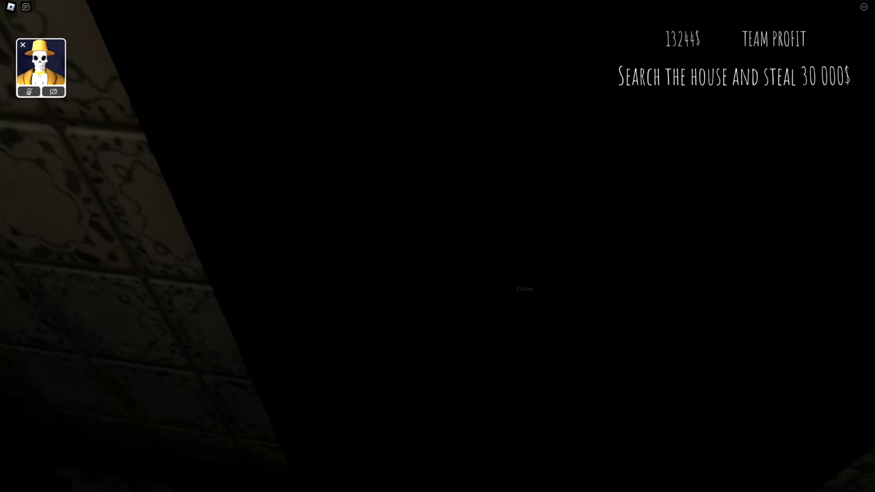
key(e)
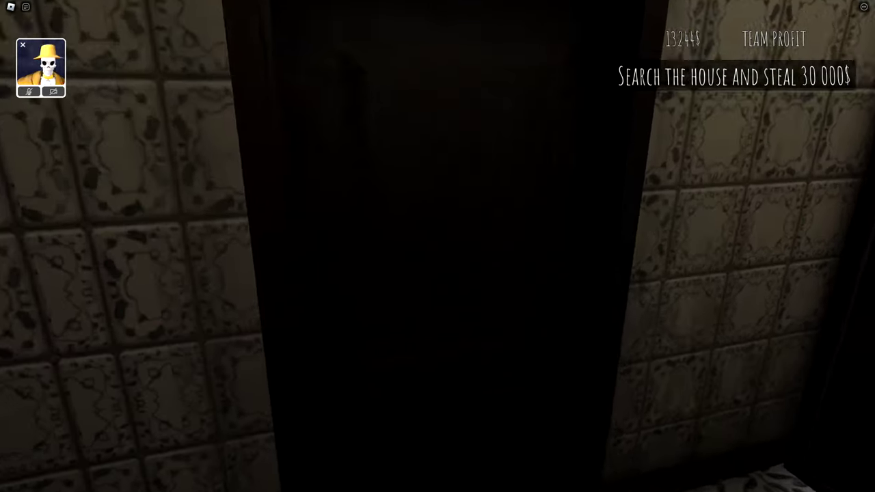
key(e)
Cross the lamp-lit lounge and open the door into the tiled bathroom
key(w)
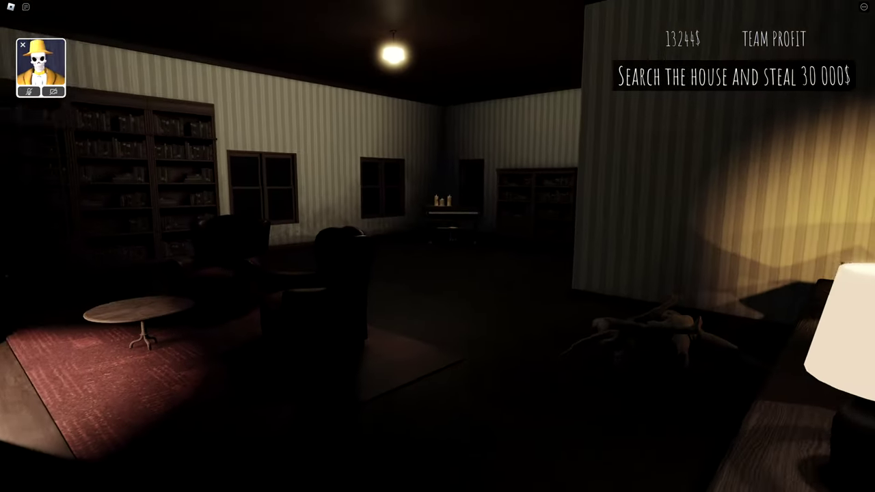
key(w)
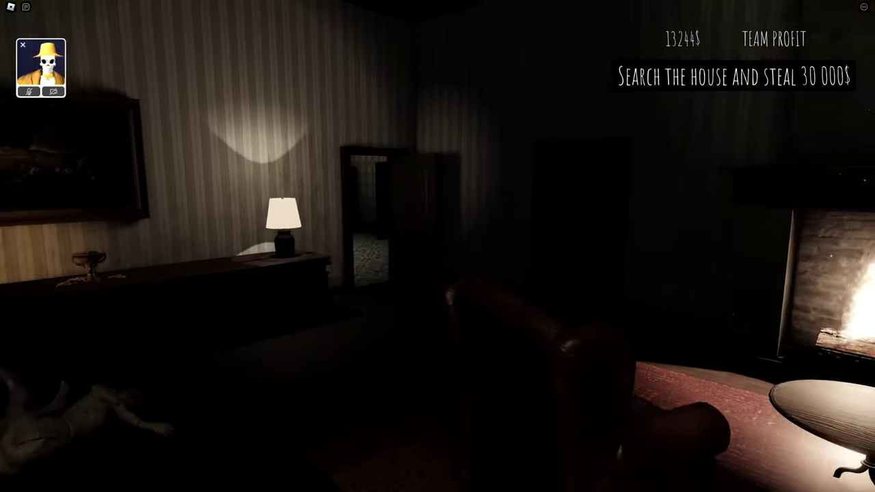
key(w)
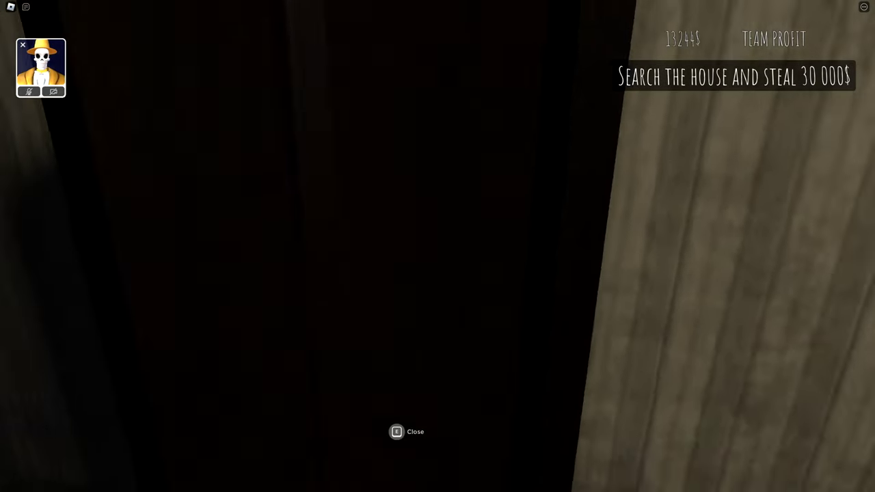
key(e)
Grab the Hallway Key from the bathroom floor and walk back into the fireplace lounge
key(w)
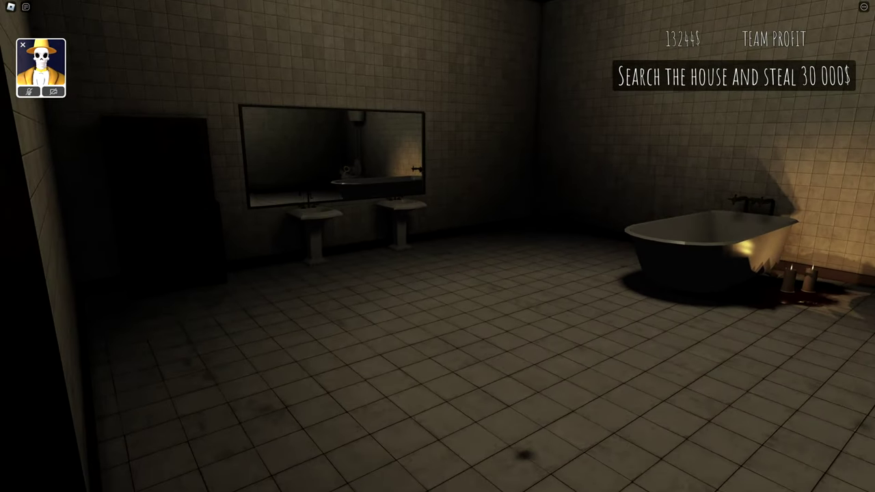
key(w)
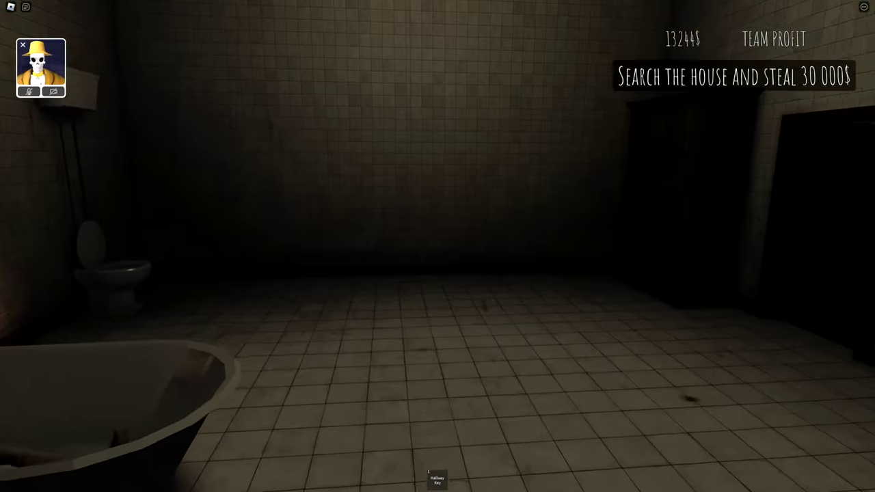
key(w)
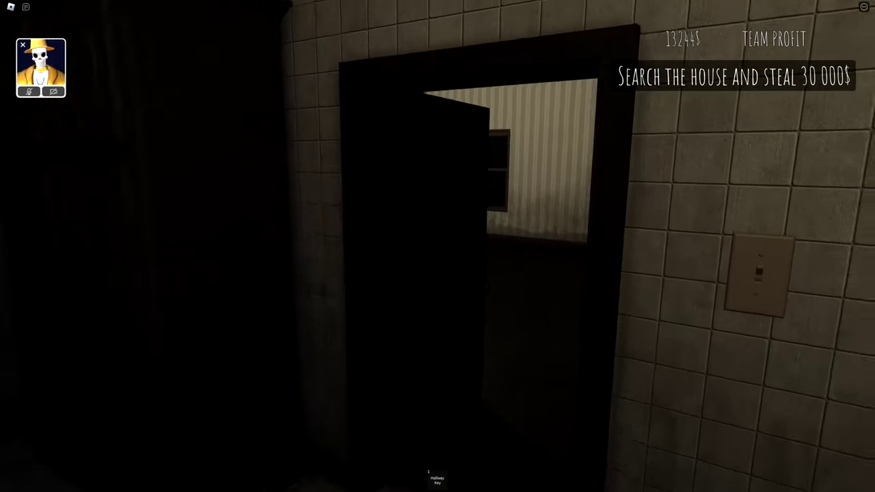
key(w)
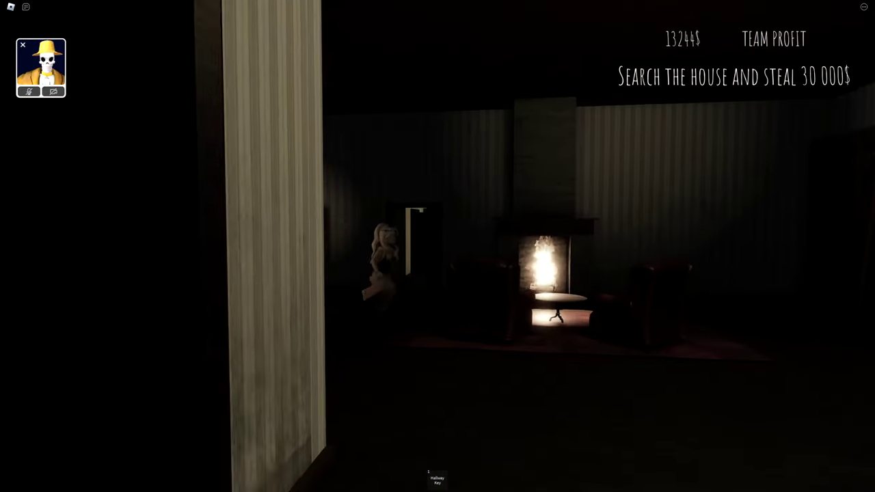
Loot the candle-lit dresser to raise profit, then walk into the dining room
key(w)
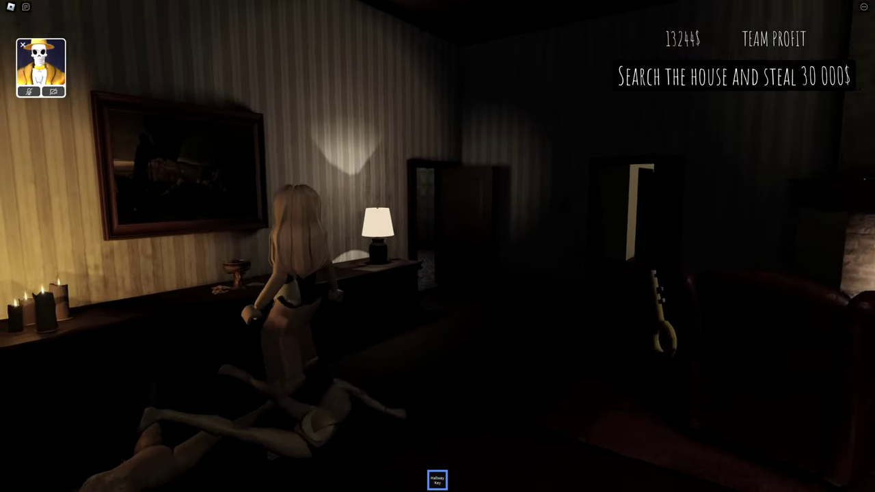
key(w)
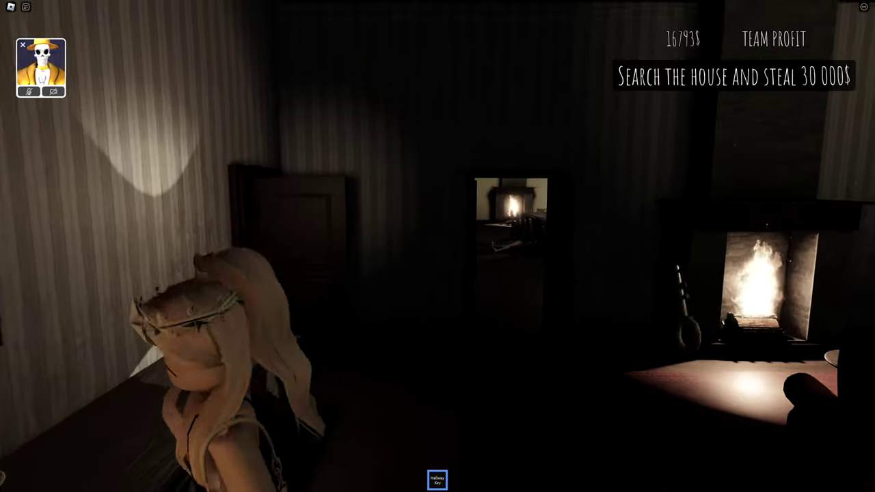
key(w)
key(w)
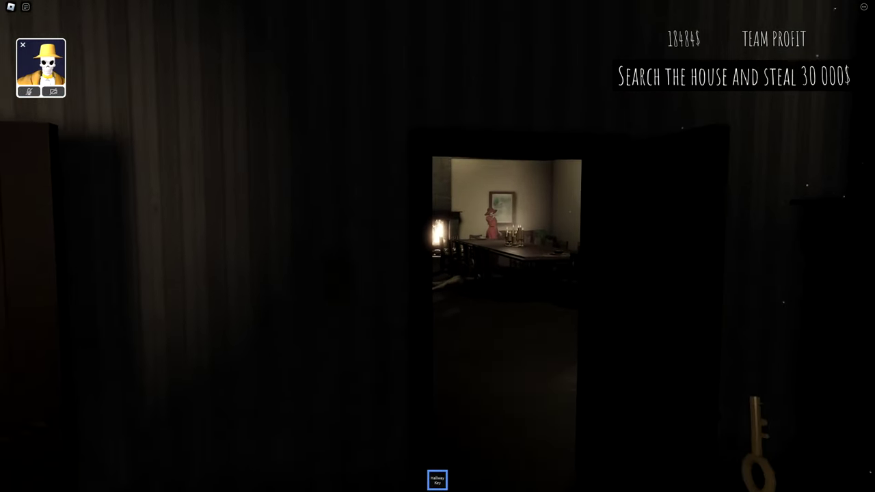
key(w)
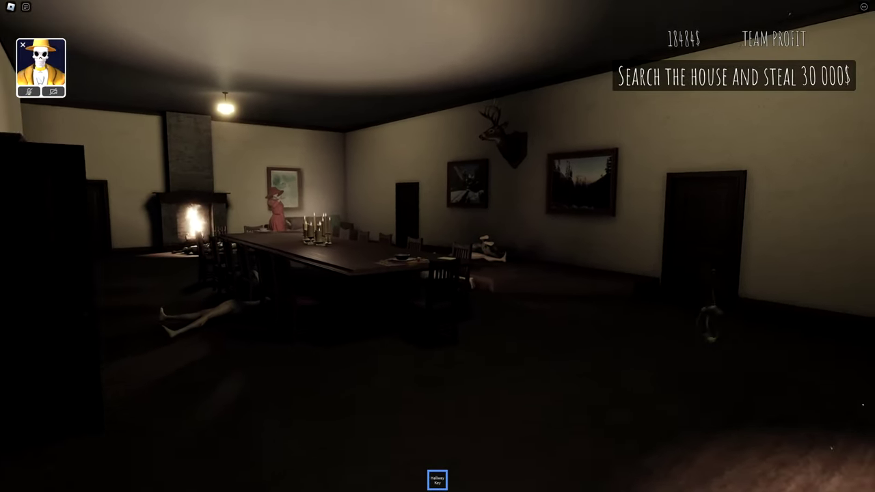
key(w)
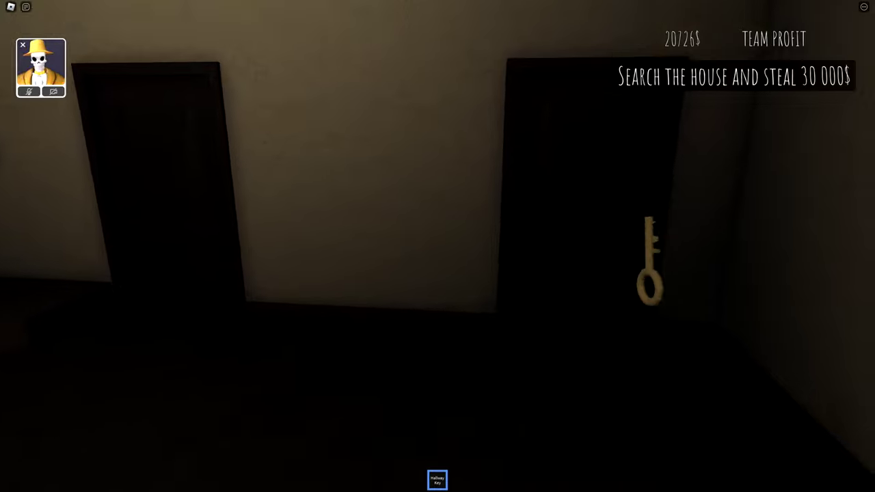
Go through the door along the wall and on into the long hallway
key(w)
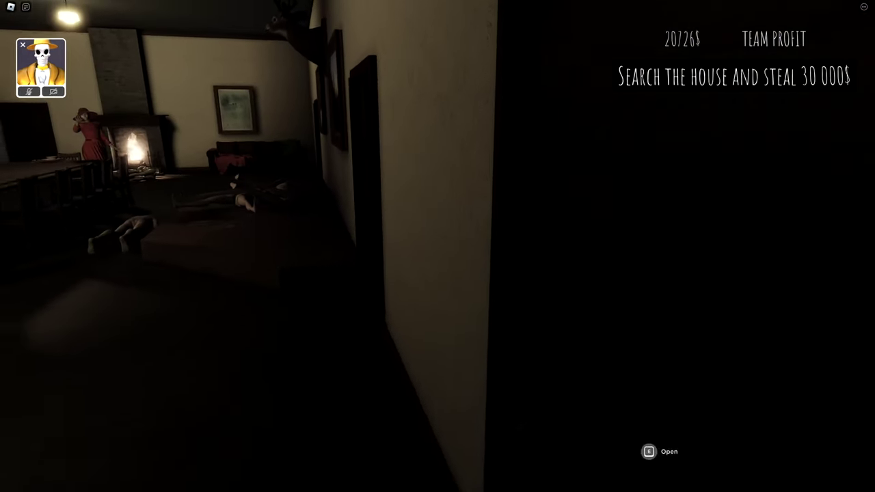
key(e)
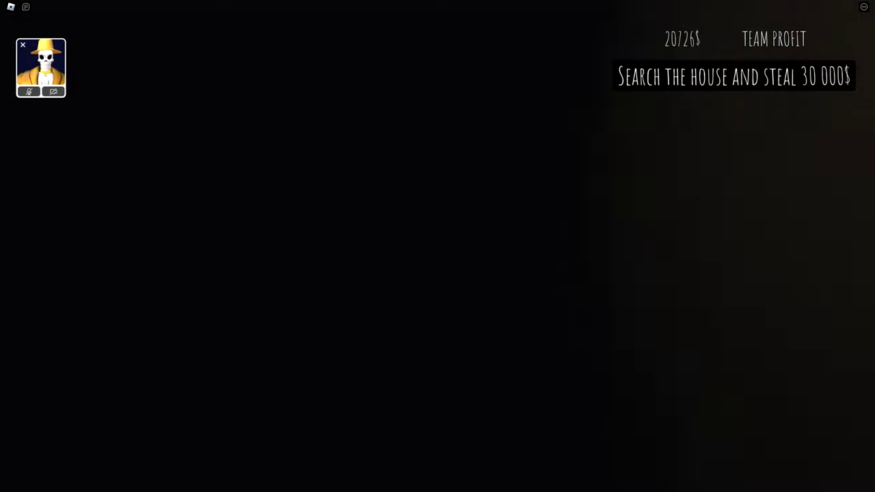
key(w)
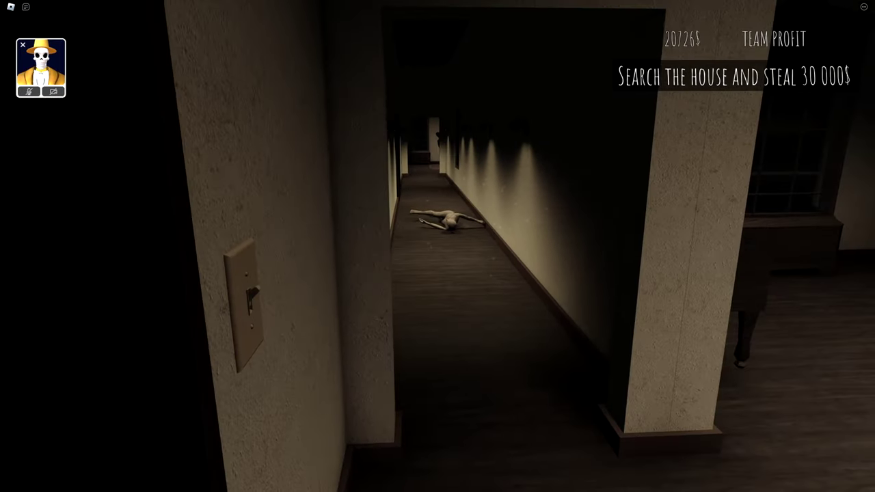
key(w)
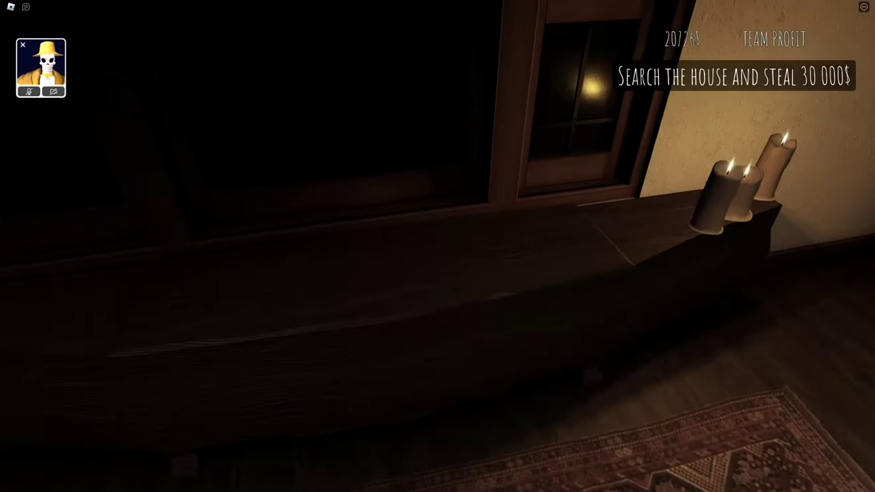
key(w)
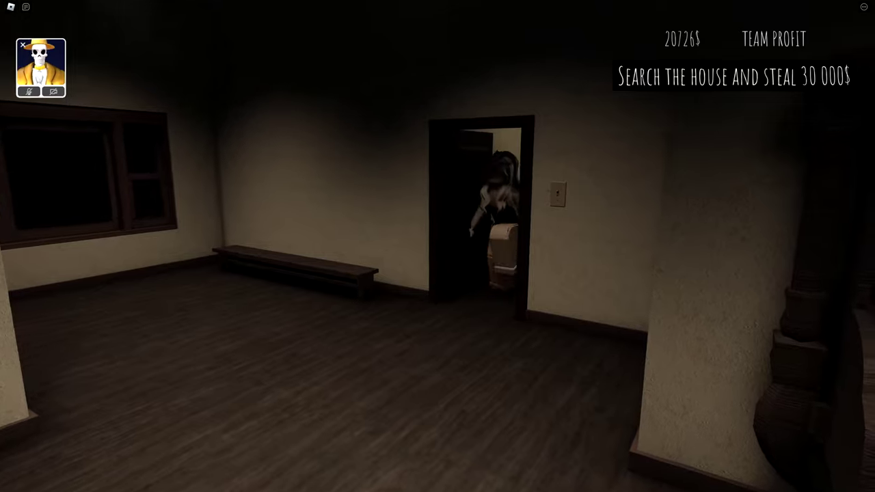
key(w)
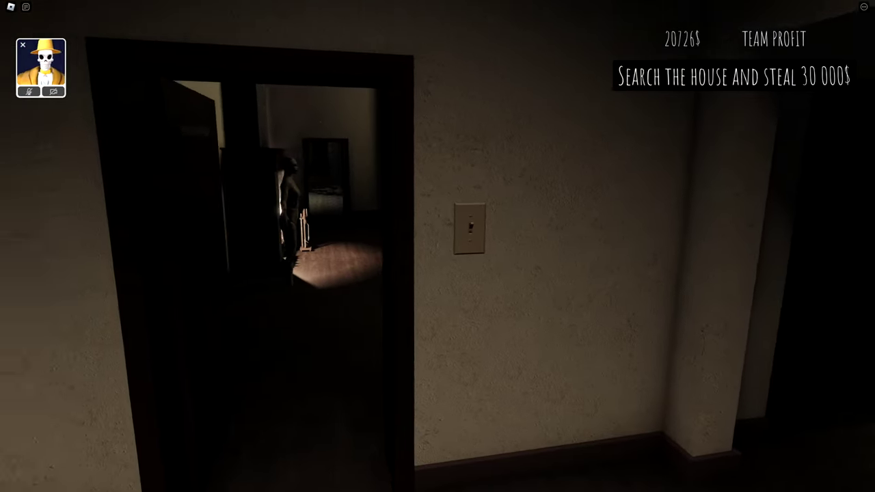
key(w)
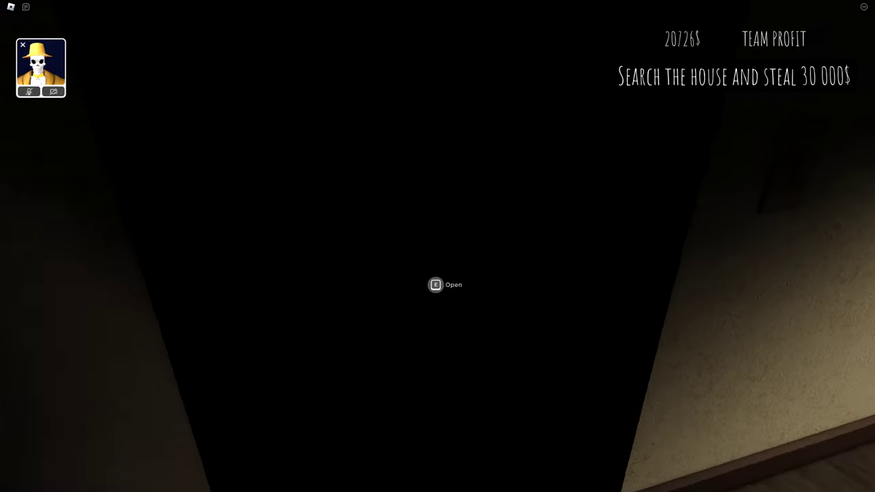
Walk the hallway past the bodies to the wardrobe of coins, profit at 20726$
key(e)
key(w)
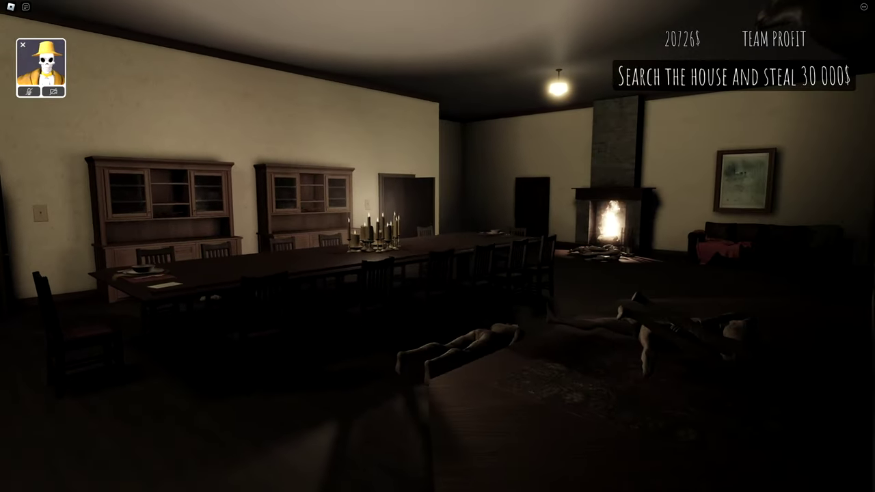
key(w)
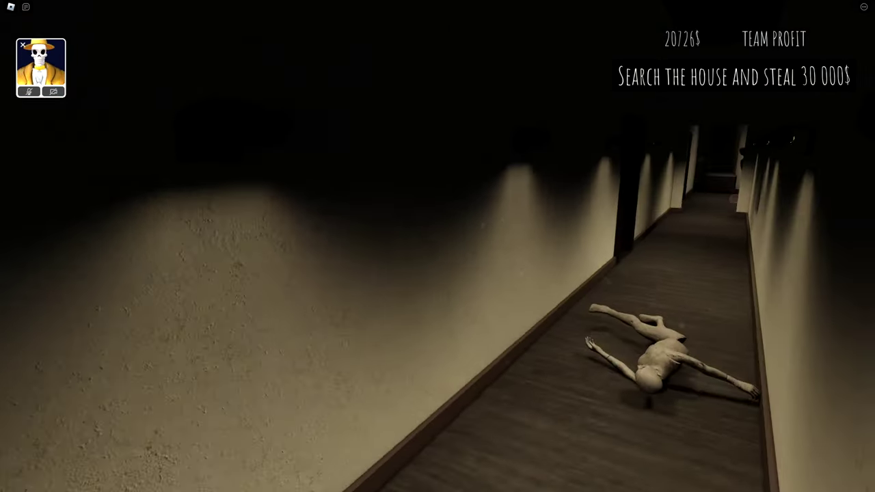
key(w)
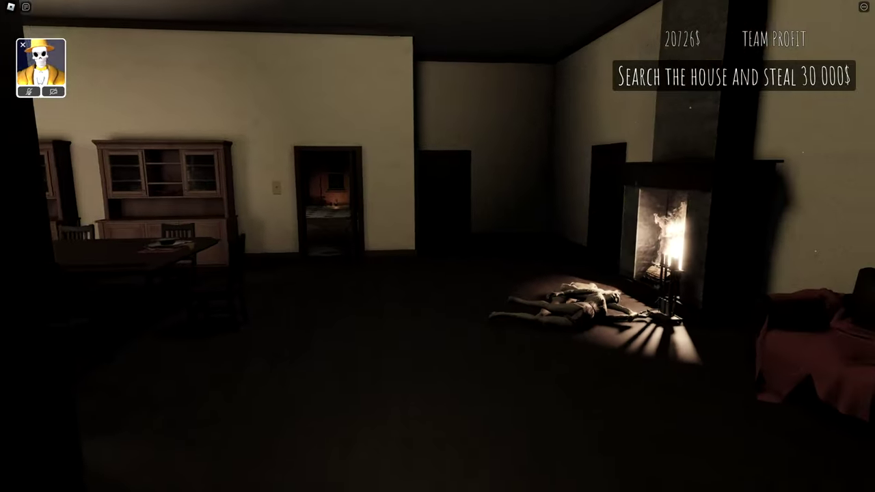
key(w)
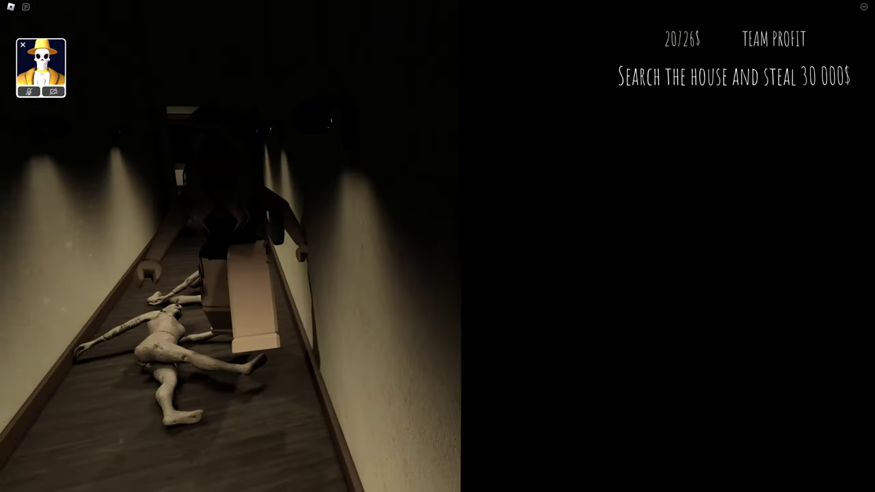
key(w)
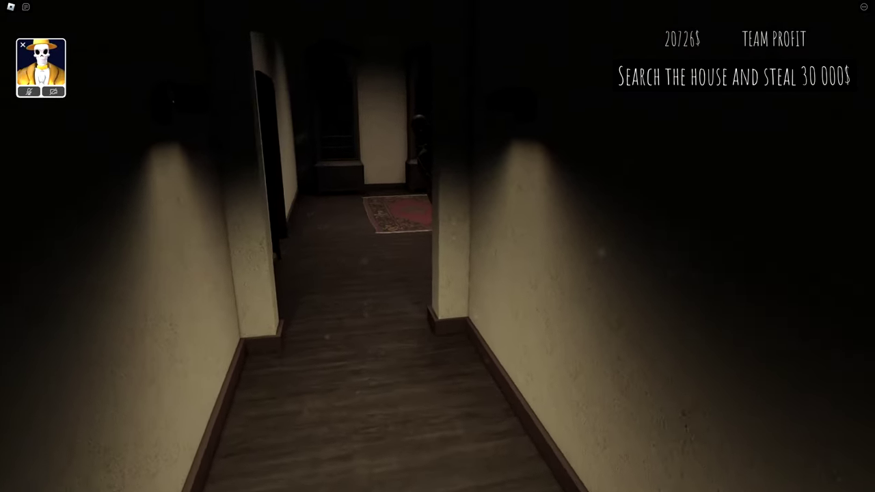
key(w)
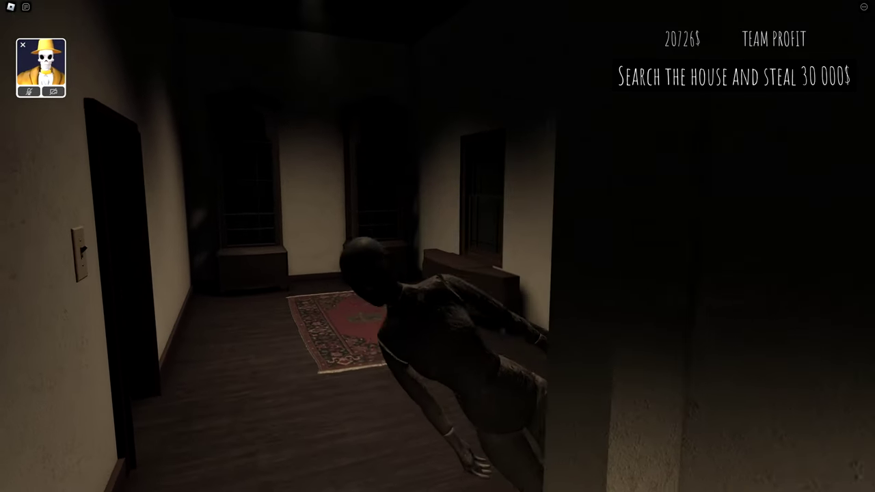
key(w)
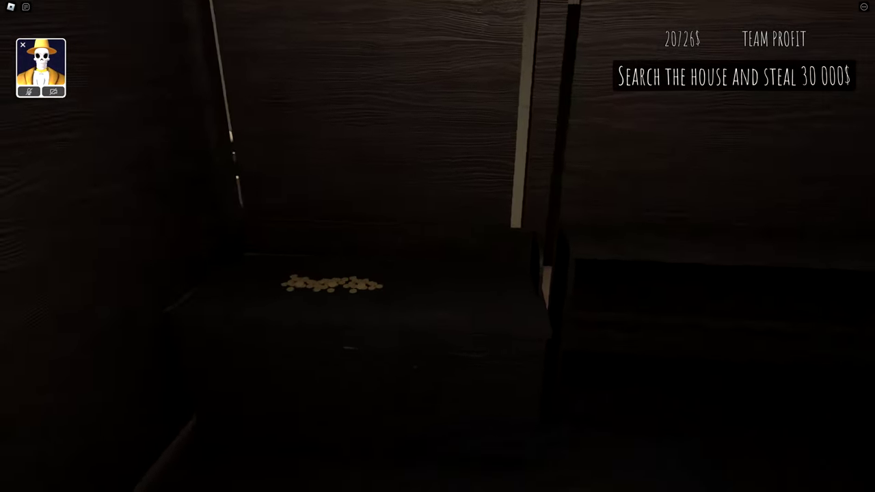
Take the dresser coins and pick up the gold Room Key from the table
key(e)
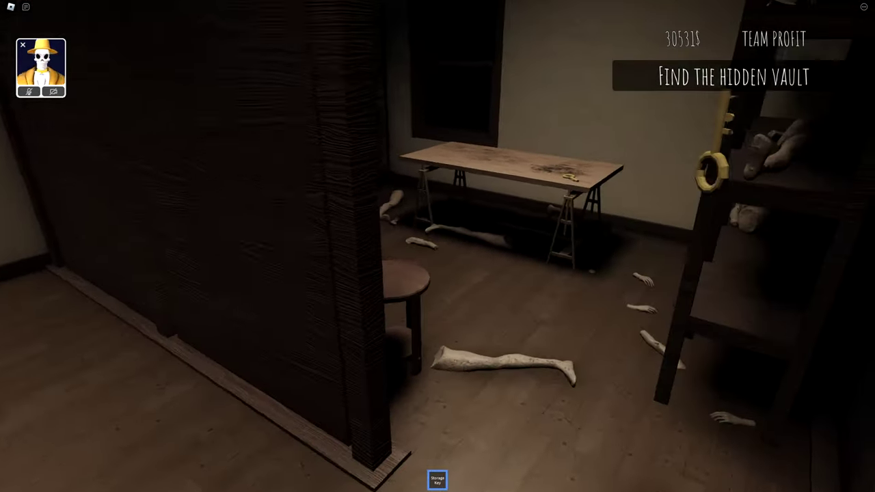
key(w)
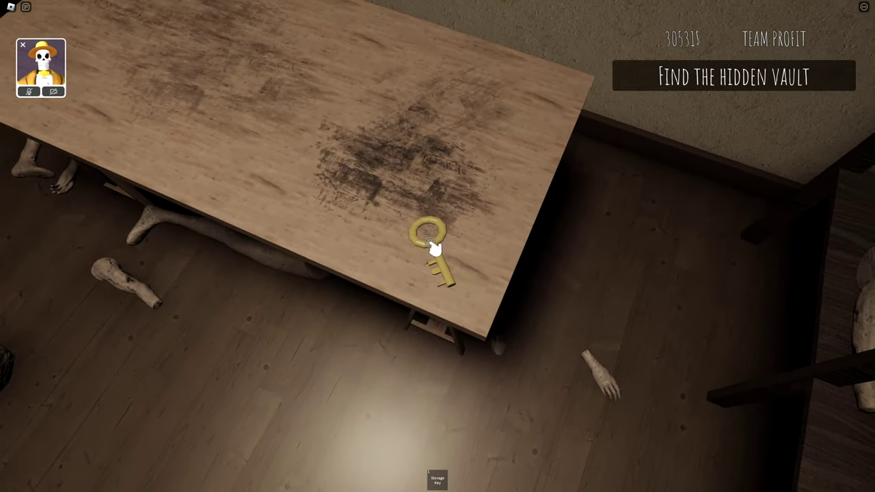
click(434, 247)
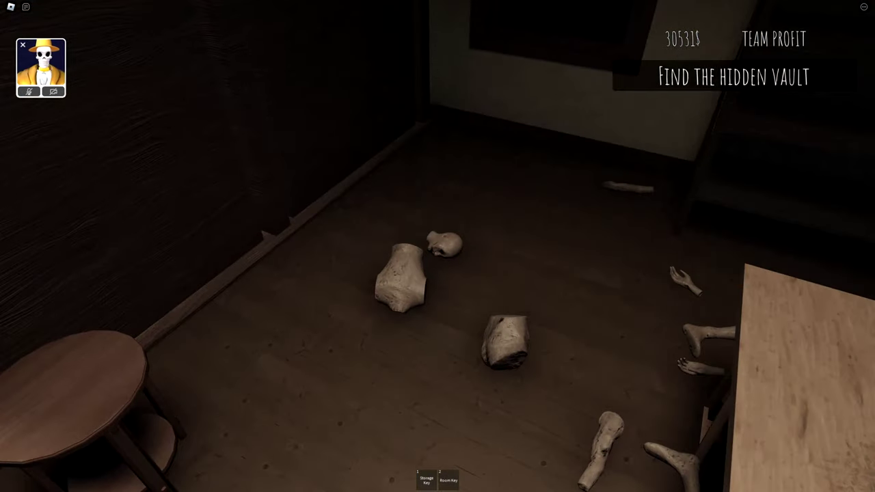
key(1)
Take the coins from the chest of drawers, pushing profit to 30531$
key(w)
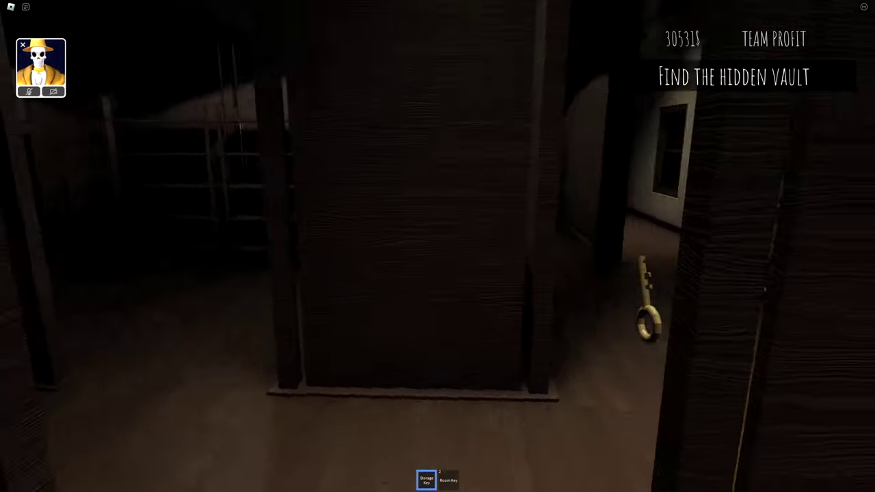
key(w)
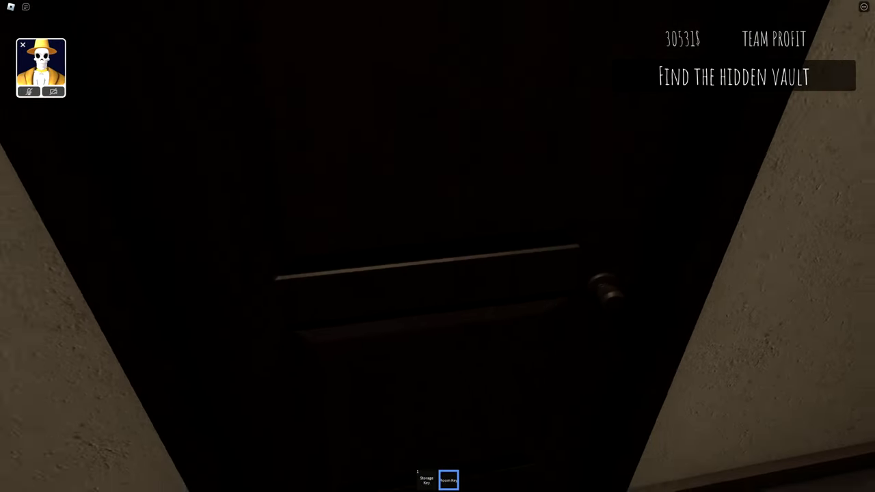
key(w)
key(w)
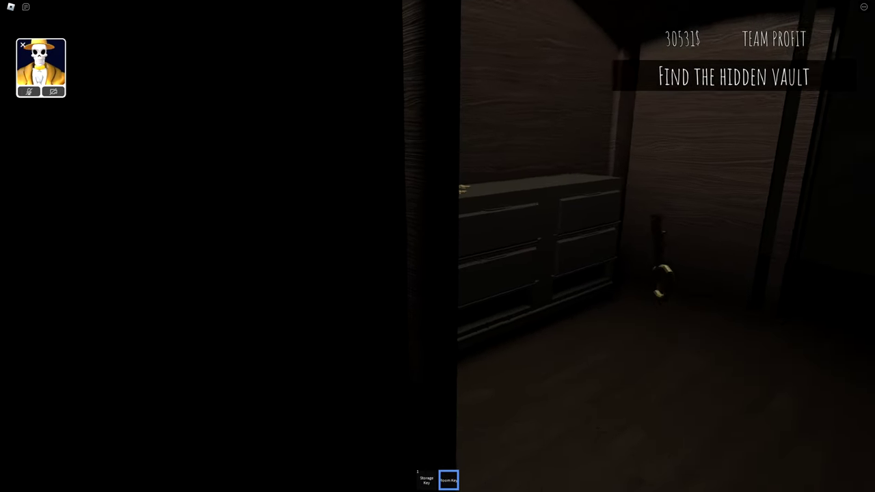
key(e)
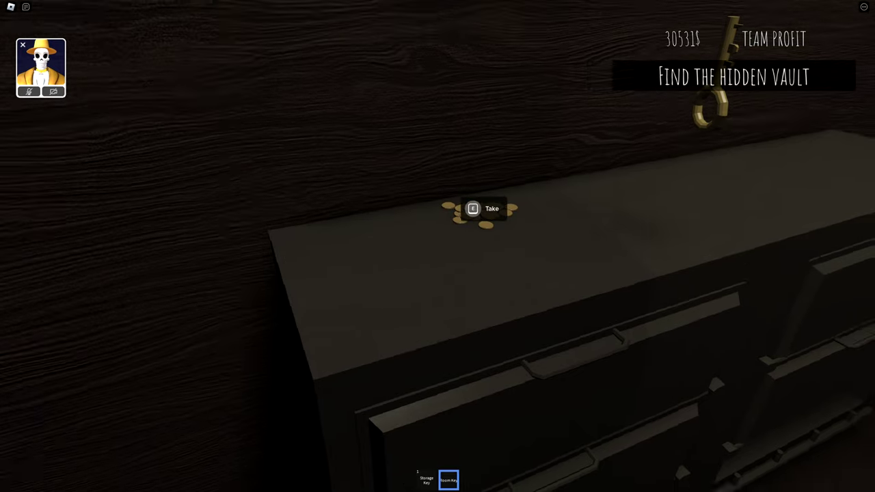
key(w)
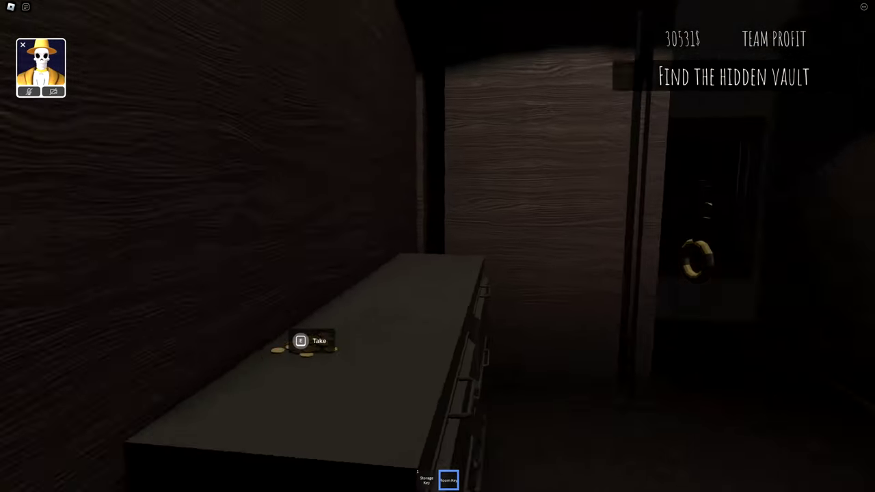
Take the drawer coins, then search the dark house until the fuse turns up
key(e)
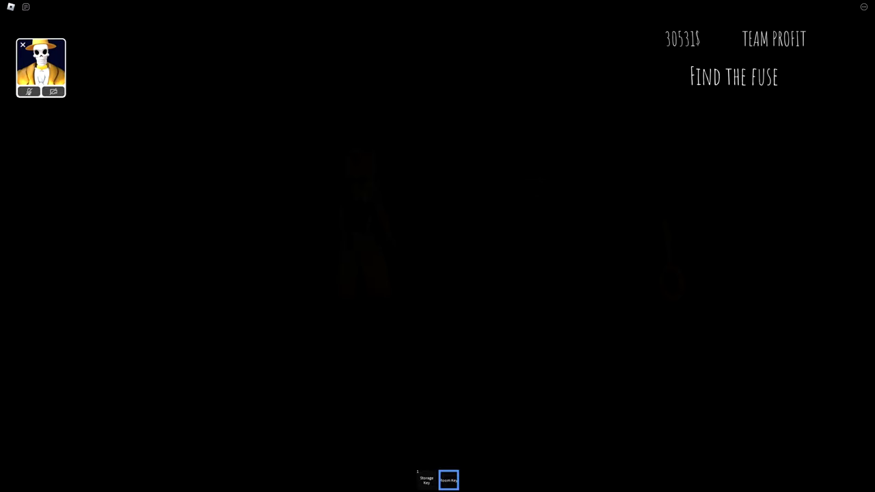
Put away the key, open the red fuse box, fit the fuse and switch the lights on
key(2)
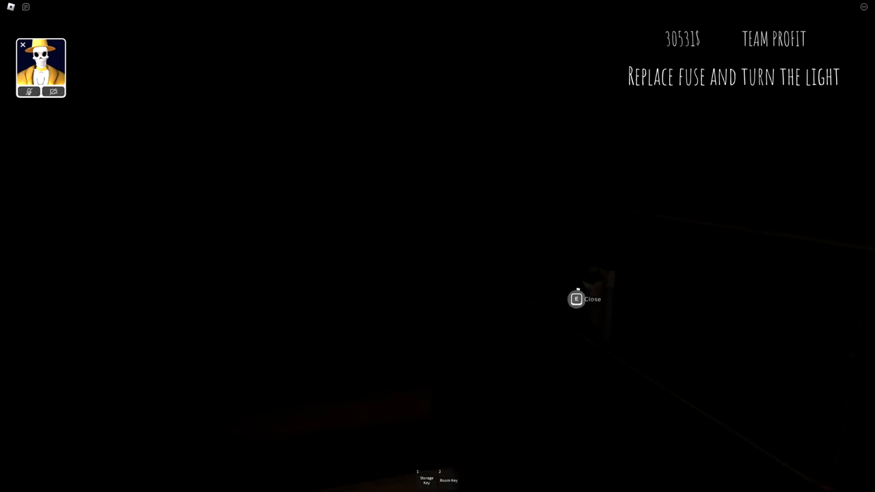
key(e)
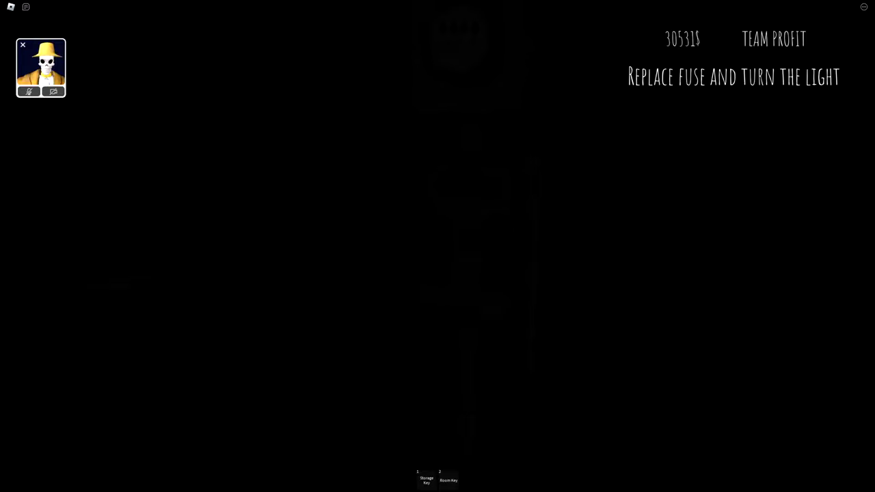
key(e)
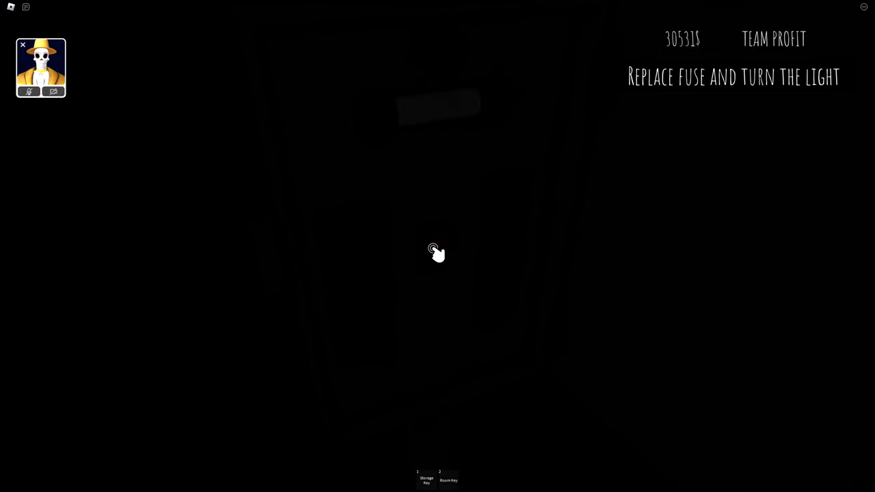
click(435, 251)
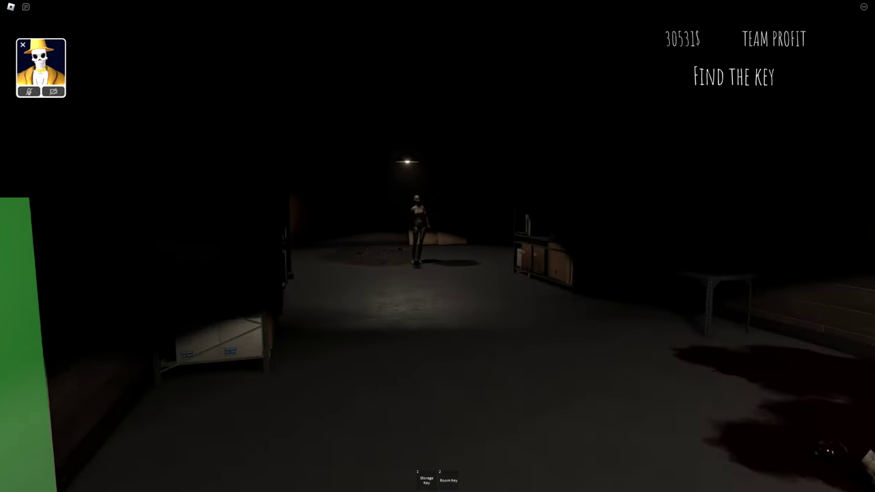
Walk the lit corridor past the barrels to the shelf room, holding the Storage Key
key(w)
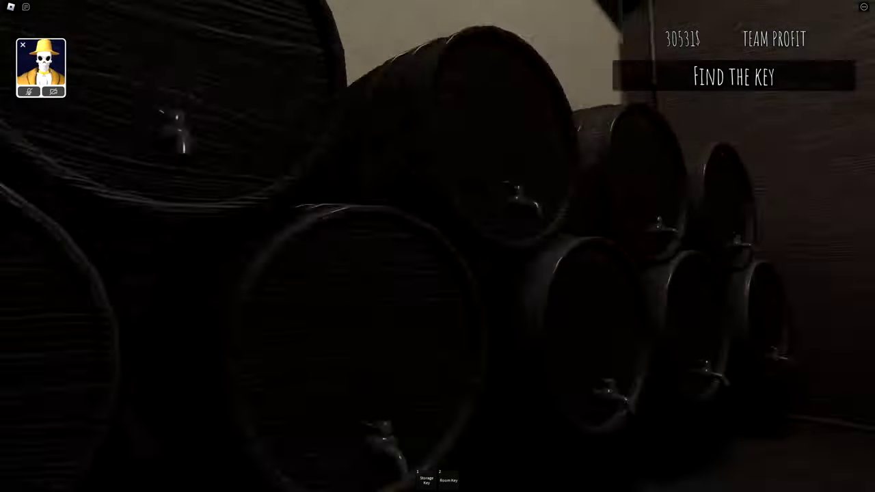
key(w)
key(w)
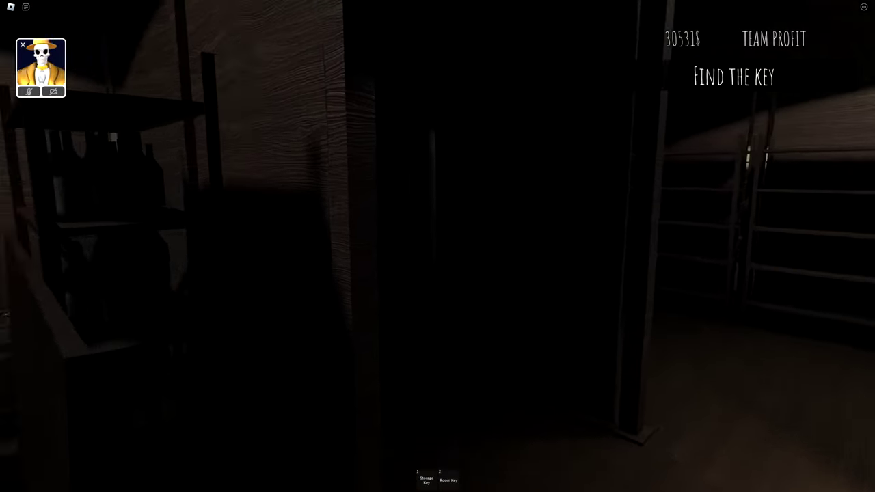
key(w)
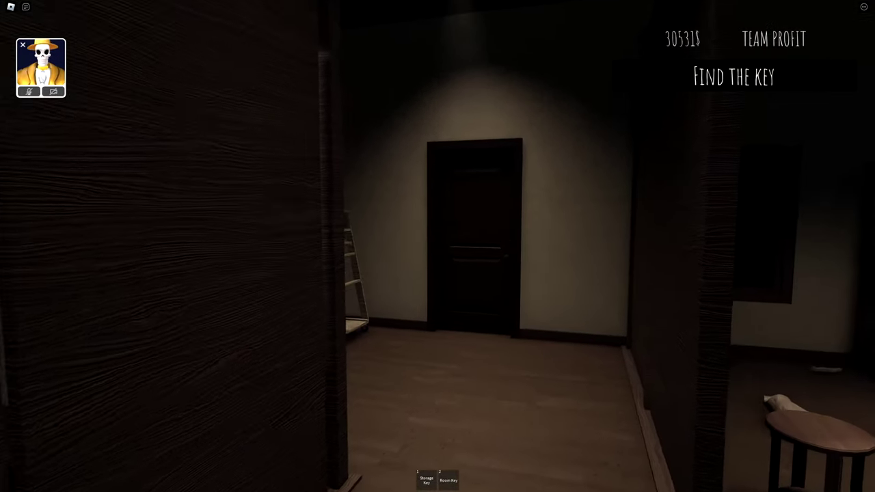
key(1)
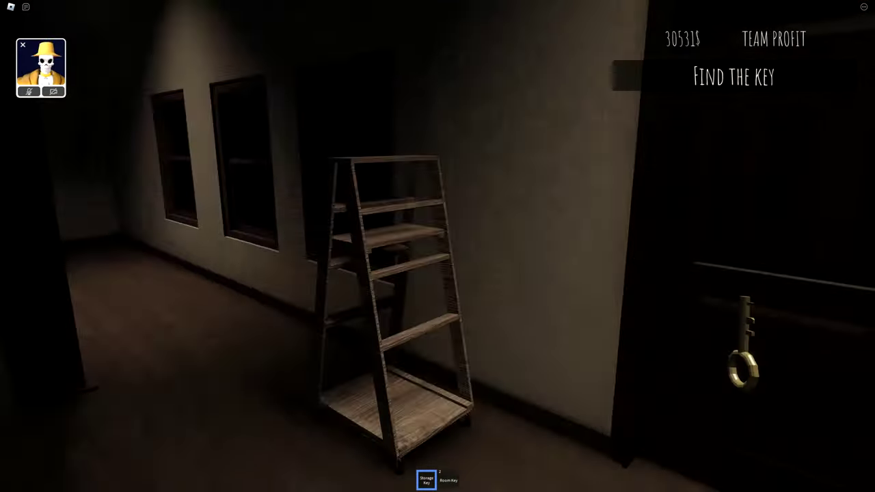
key(w)
key(w)
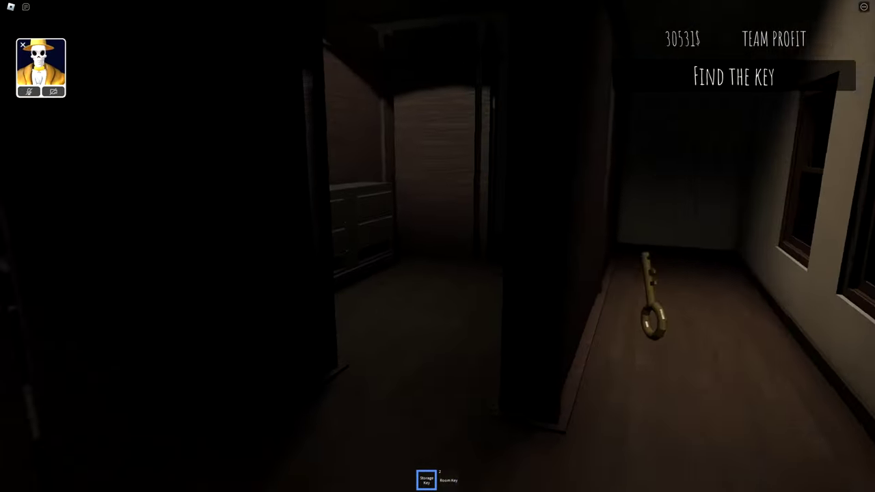
key(w)
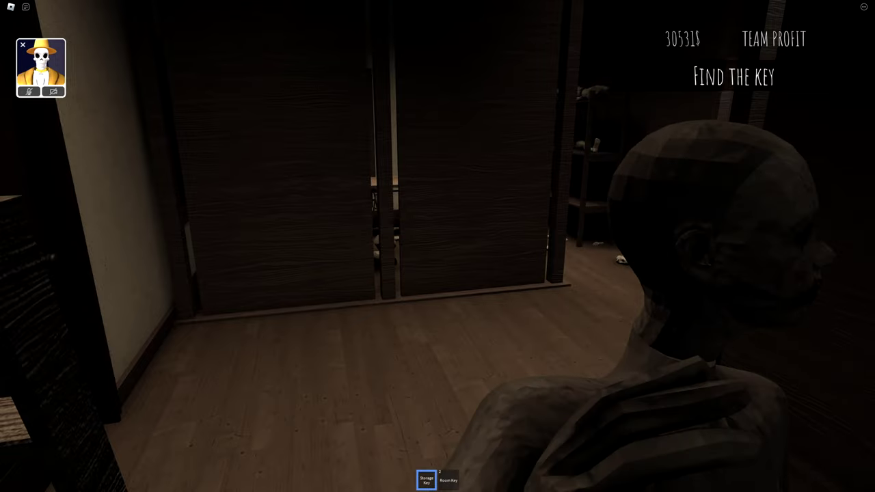
Back down the hallway, then approach the ladder beneath the hanging figure
key(s)
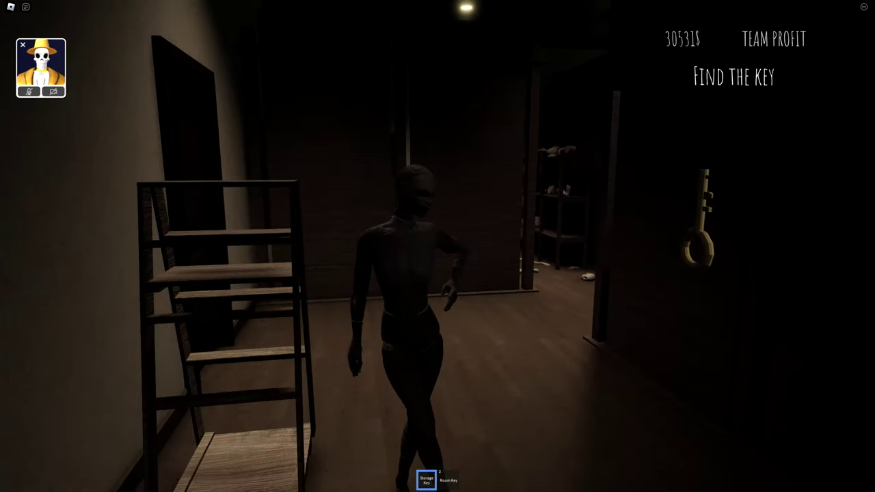
key(s)
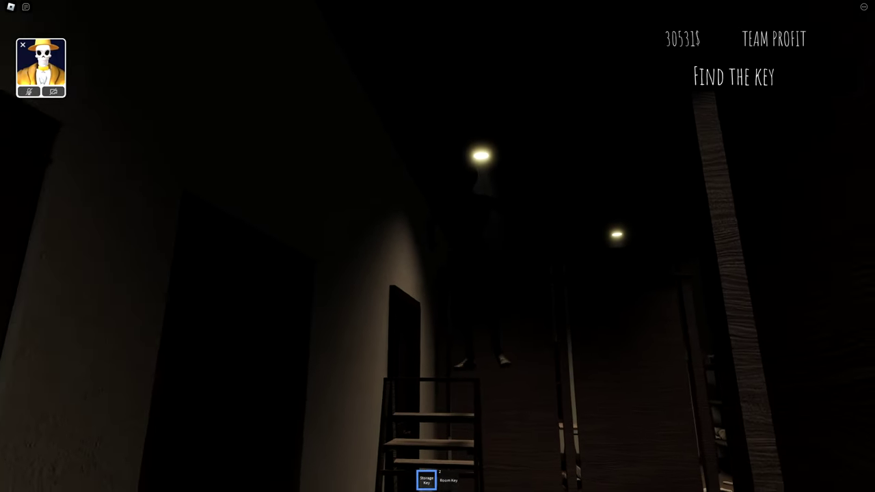
key(s)
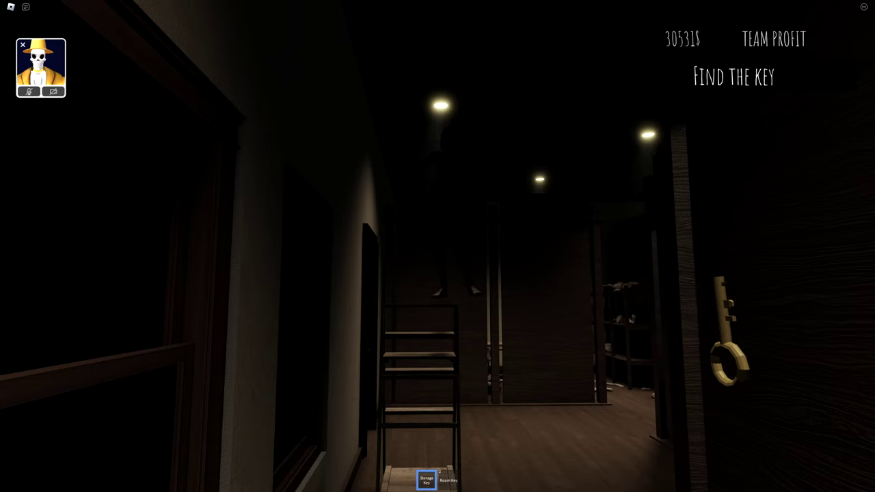
key(w)
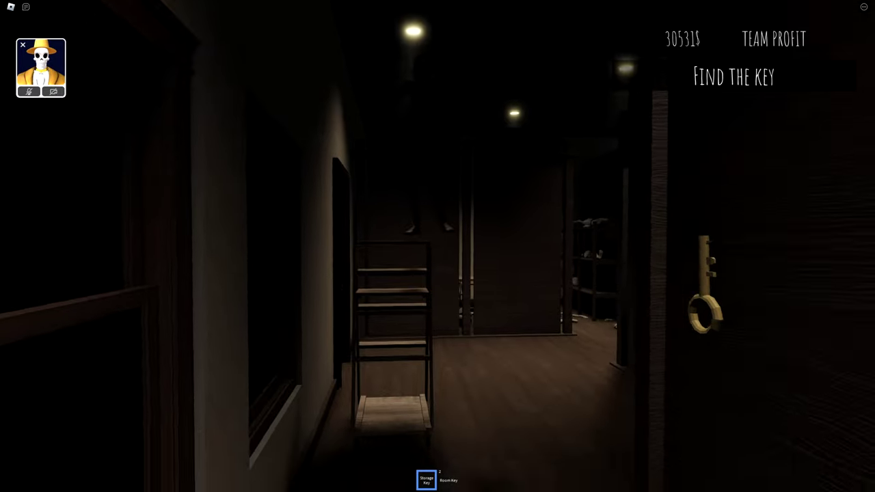
key(w)
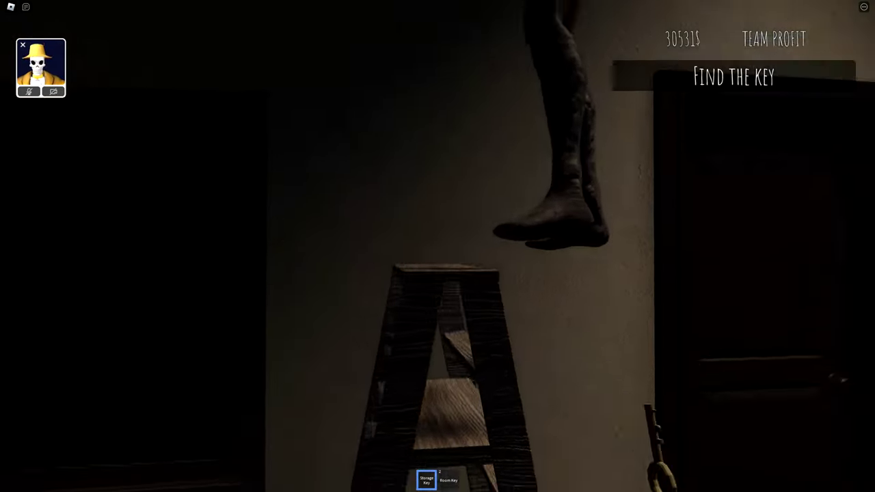